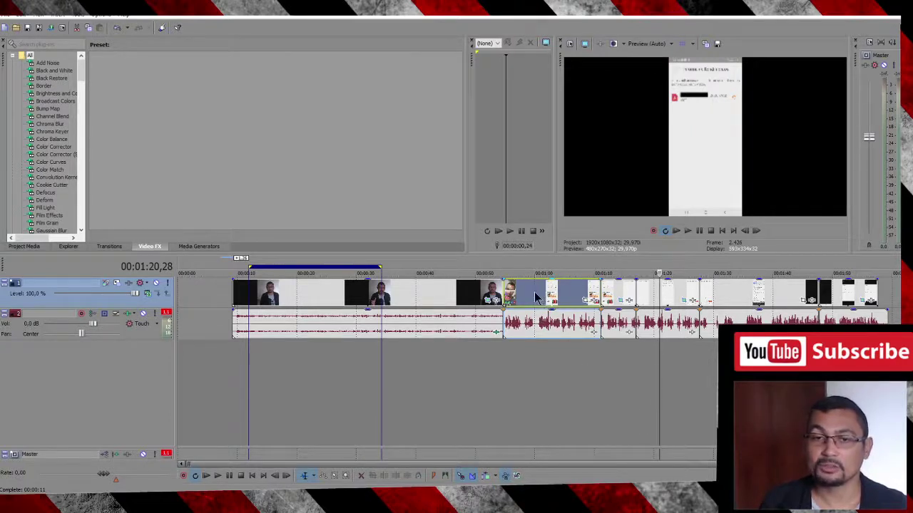
Open the Properties window for the phone video clip.
{"action": "right_click", "coordinate": [545, 296]}
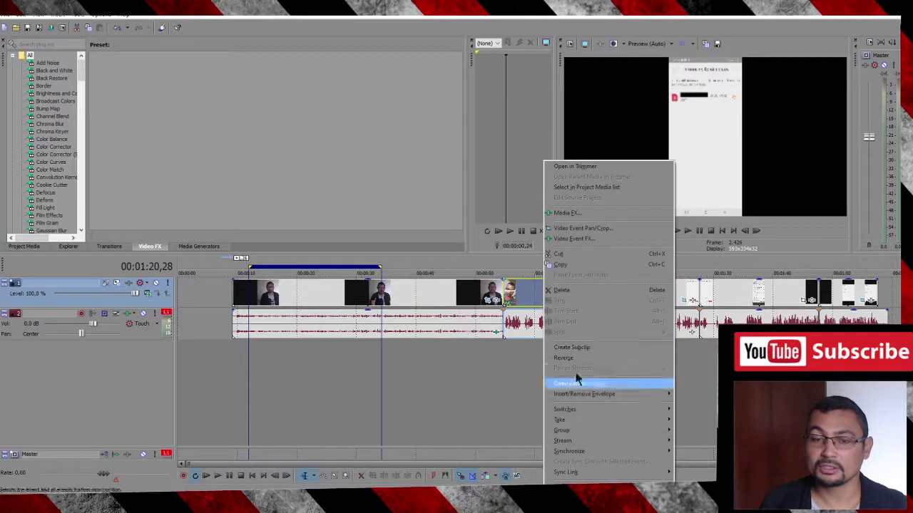
{"action": "left_click", "coordinate": [513, 263]}
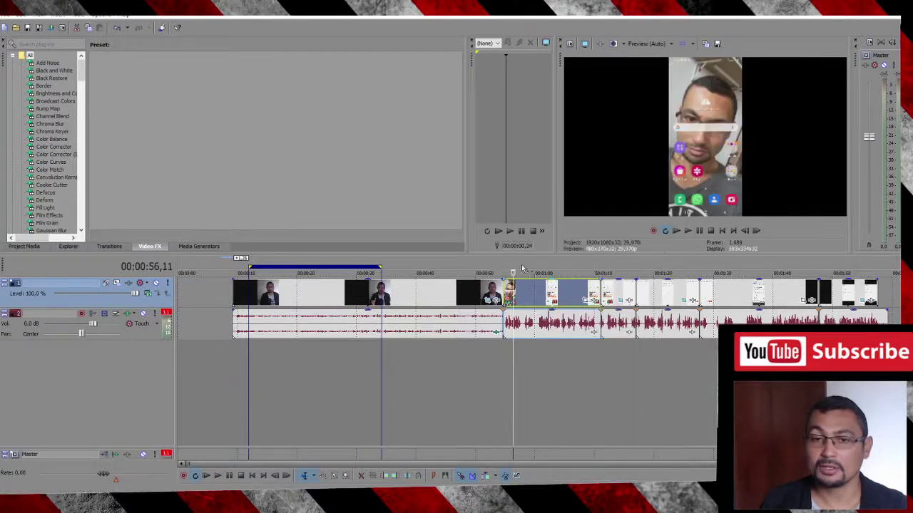
{"action": "right_click", "coordinate": [547, 294]}
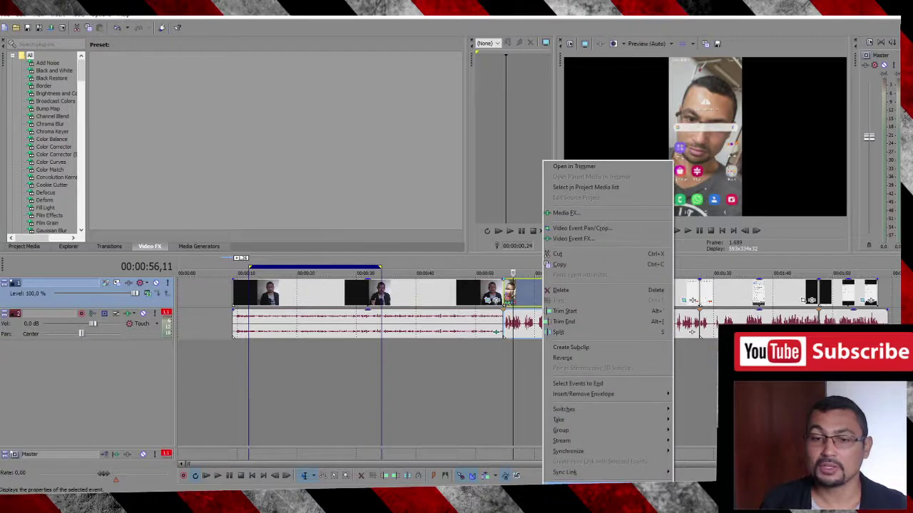
{"action": "left_click", "coordinate": [571, 483]}
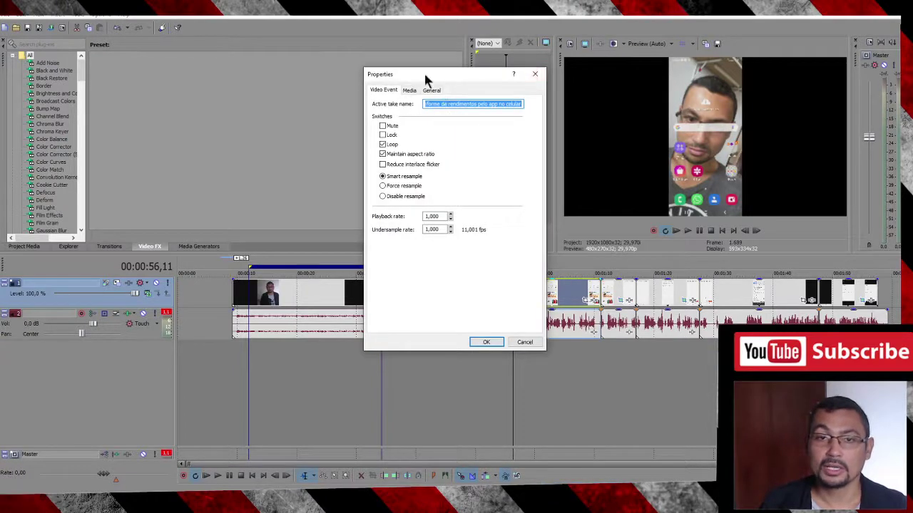
{"action": "left_click_drag", "start_coordinate": [424, 71], "coordinate": [382, 29]}
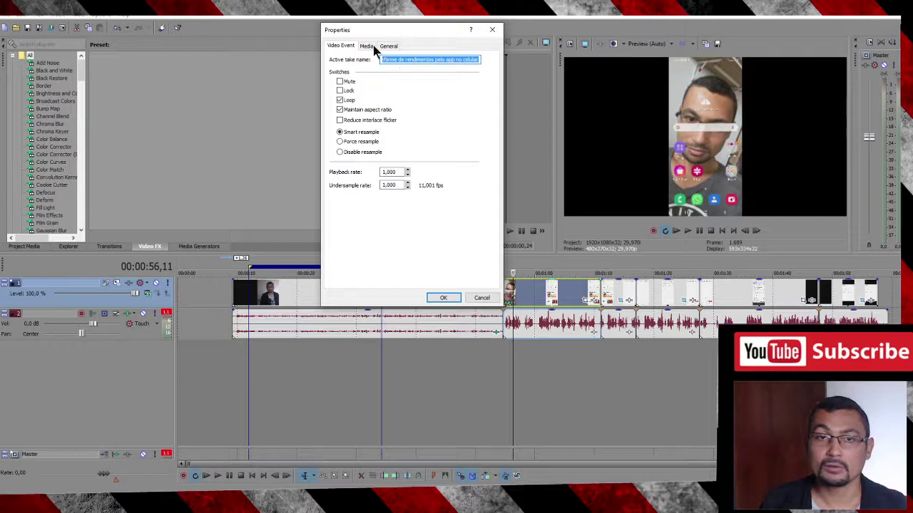
On the General tab, highlight the 720x1560 video resolution in the Streams details.
{"action": "left_click", "coordinate": [387, 45]}
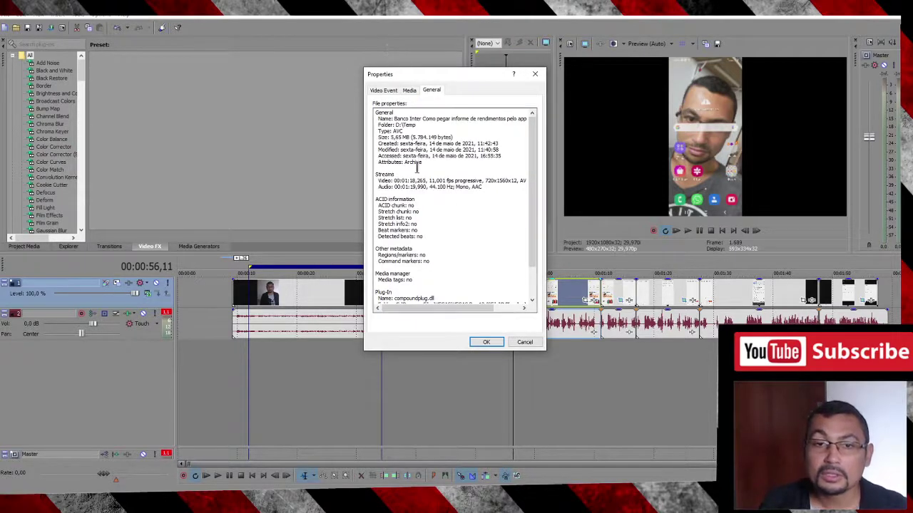
{"action": "left_click_drag", "start_coordinate": [377, 179], "coordinate": [446, 184]}
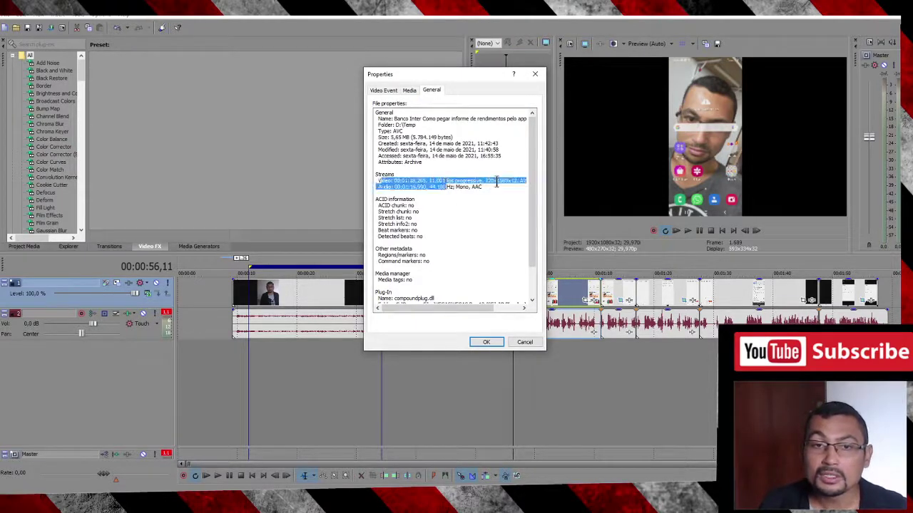
{"action": "left_click", "coordinate": [490, 183]}
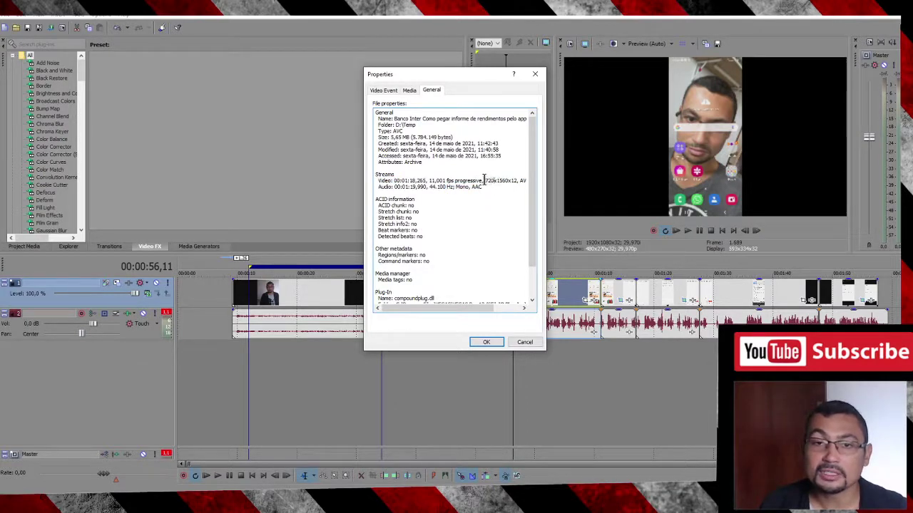
{"action": "left_click_drag", "start_coordinate": [487, 181], "coordinate": [508, 175]}
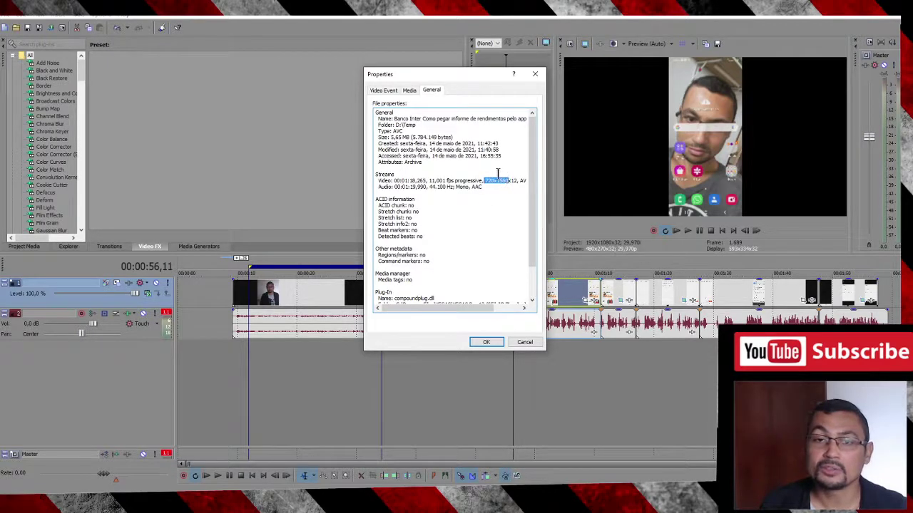
{"action": "left_click_drag", "start_coordinate": [449, 77], "coordinate": [385, 44]}
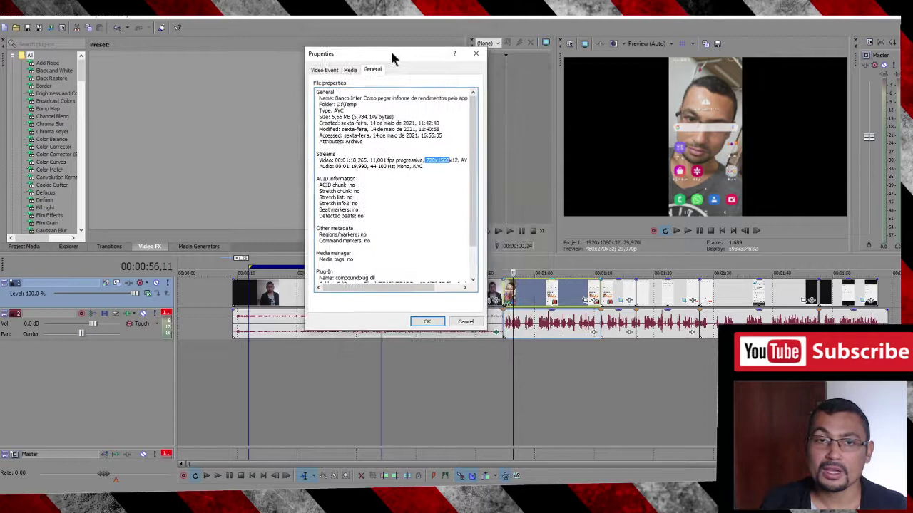
Close clip properties and place the loop region over the phone clip.
{"action": "left_click", "coordinate": [421, 312]}
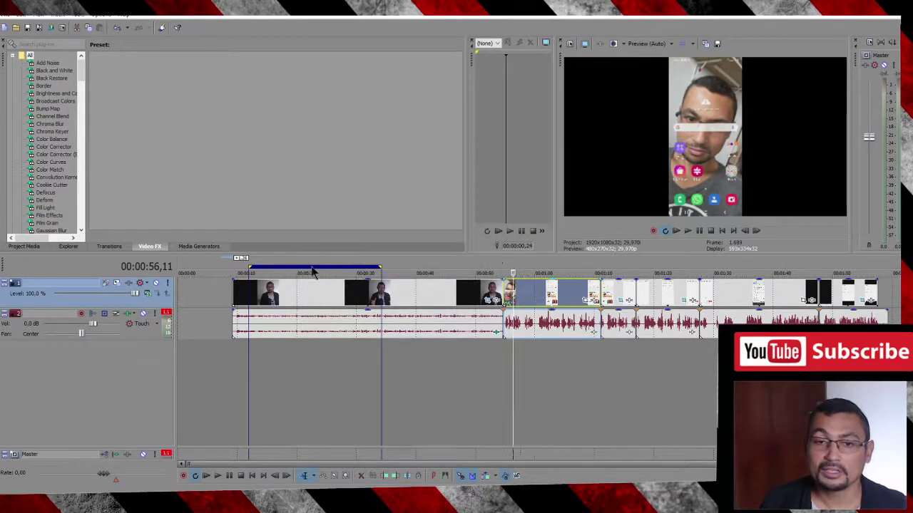
{"action": "left_click_drag", "start_coordinate": [341, 268], "coordinate": [569, 271]}
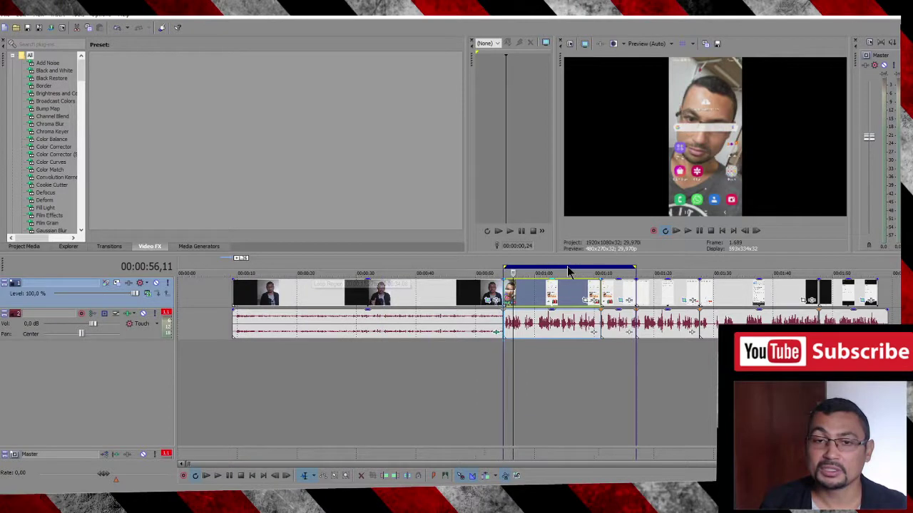
{"action": "left_click", "coordinate": [652, 270]}
{"action": "left_click", "coordinate": [514, 269]}
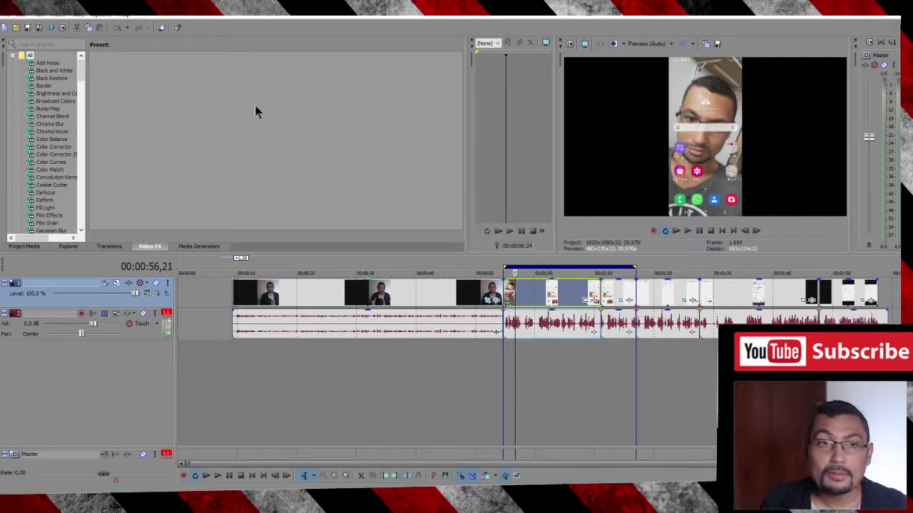
Pick the Windows Media Video V11 4.8 Mbps HD 720-24p Video render template.
{"action": "left_click", "coordinate": [51, 28]}
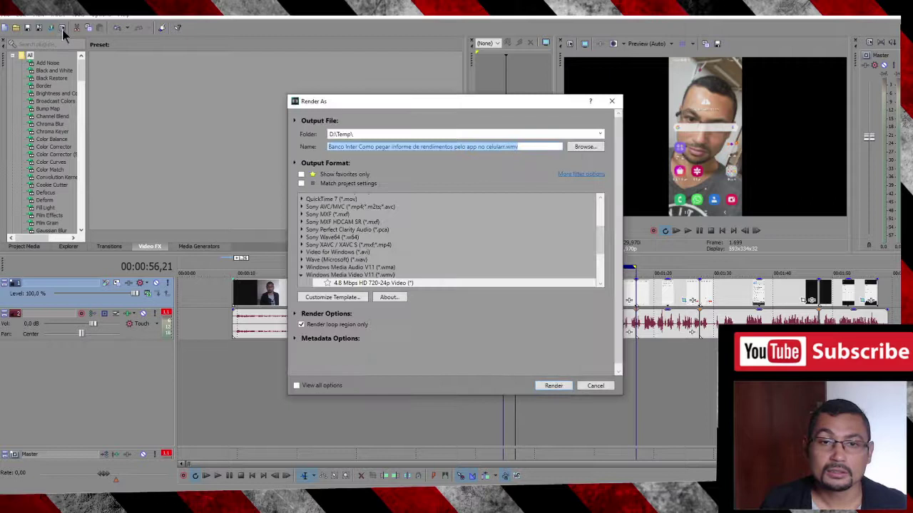
{"action": "scroll", "coordinate": [602, 240], "scroll_direction": "down", "scroll_amount": 3}
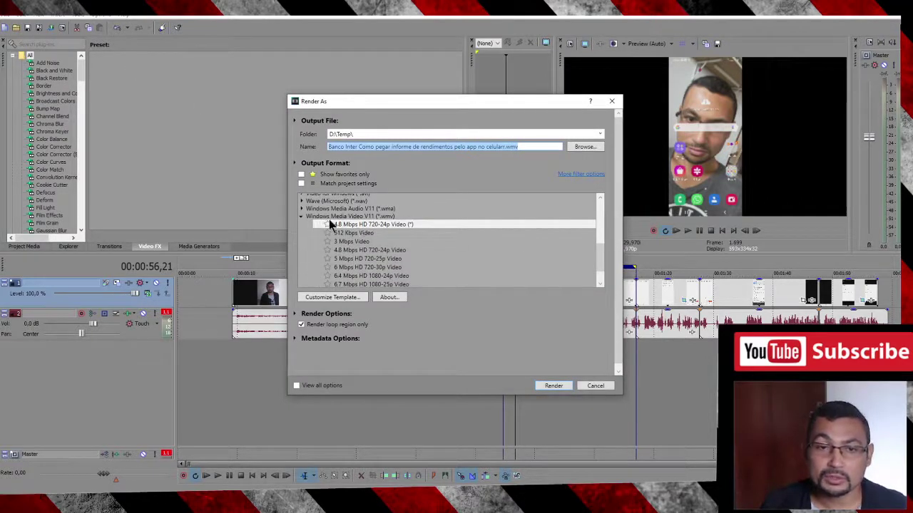
{"action": "left_click", "coordinate": [349, 251]}
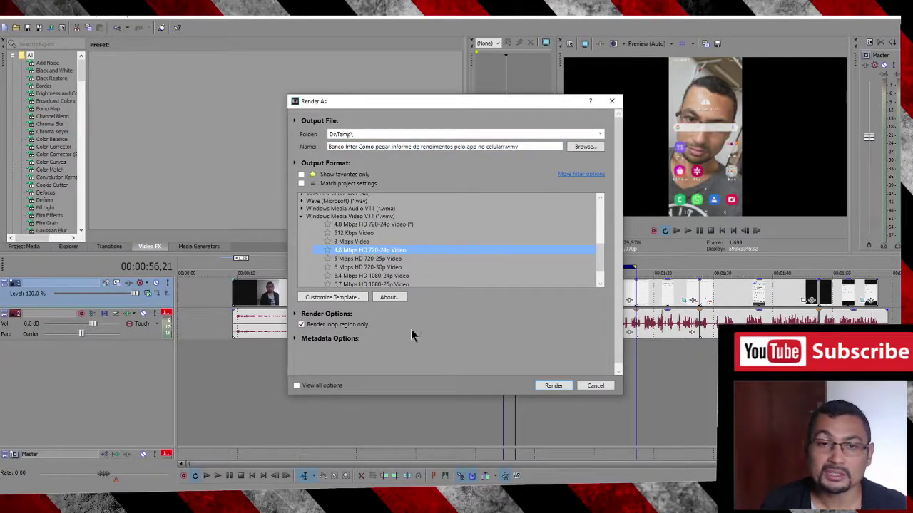
Set the template's video Image size to (Custom).
{"action": "left_click", "coordinate": [337, 299]}
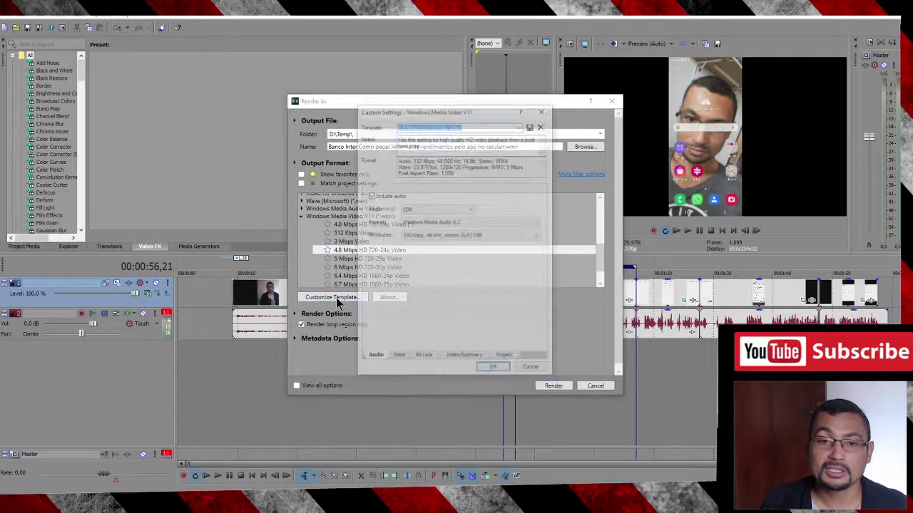
{"action": "left_click_drag", "start_coordinate": [421, 110], "coordinate": [421, 74]}
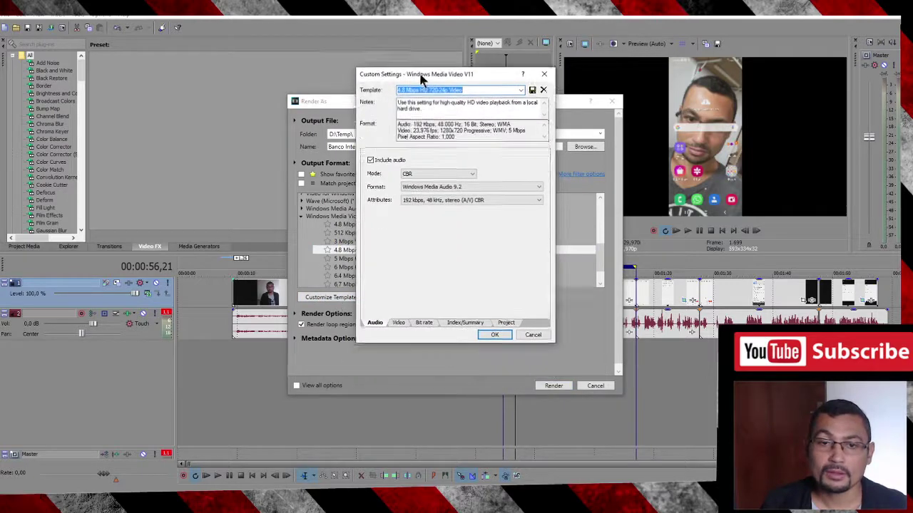
{"action": "left_click", "coordinate": [396, 321]}
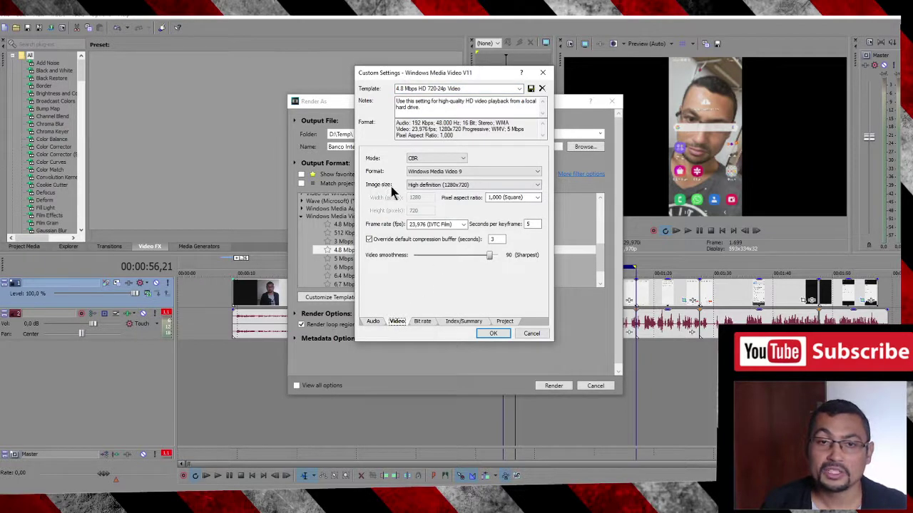
{"action": "left_click", "coordinate": [446, 185]}
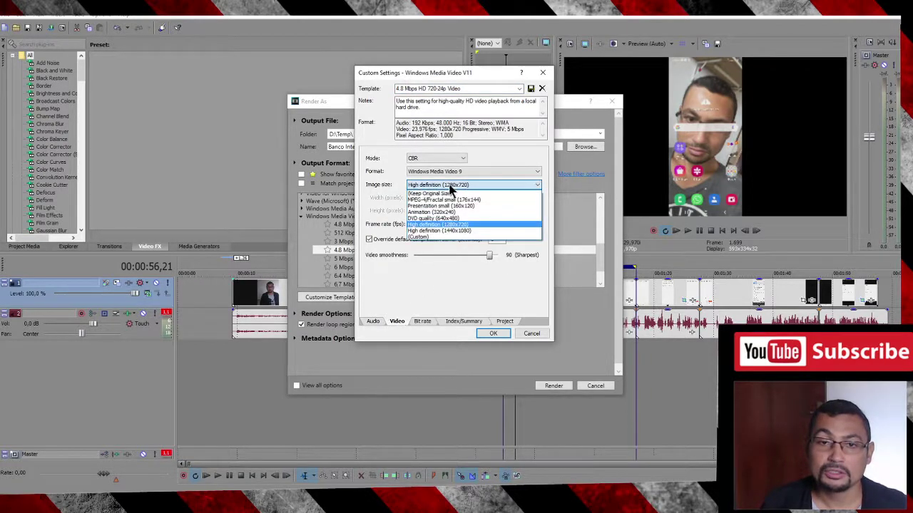
{"action": "left_click", "coordinate": [428, 237]}
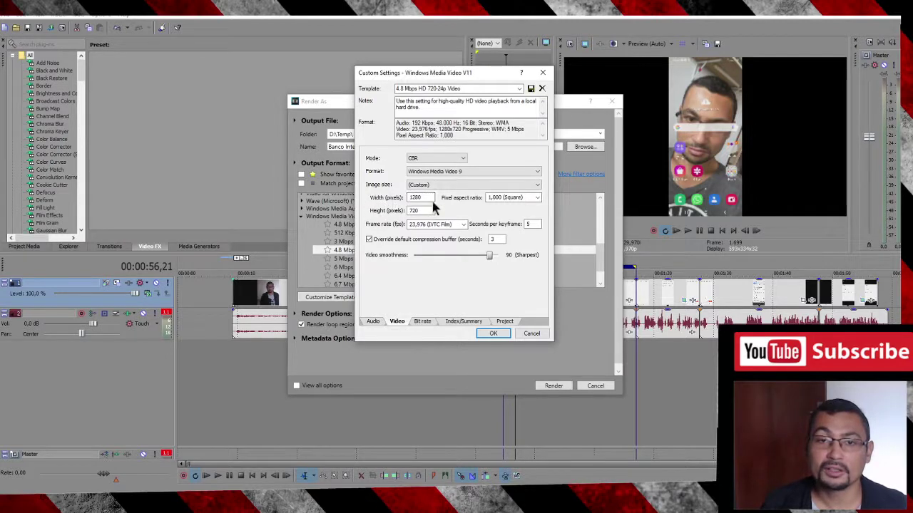
Enter a custom frame width of 720 and height of 1560.
{"action": "double_click", "coordinate": [421, 198]}
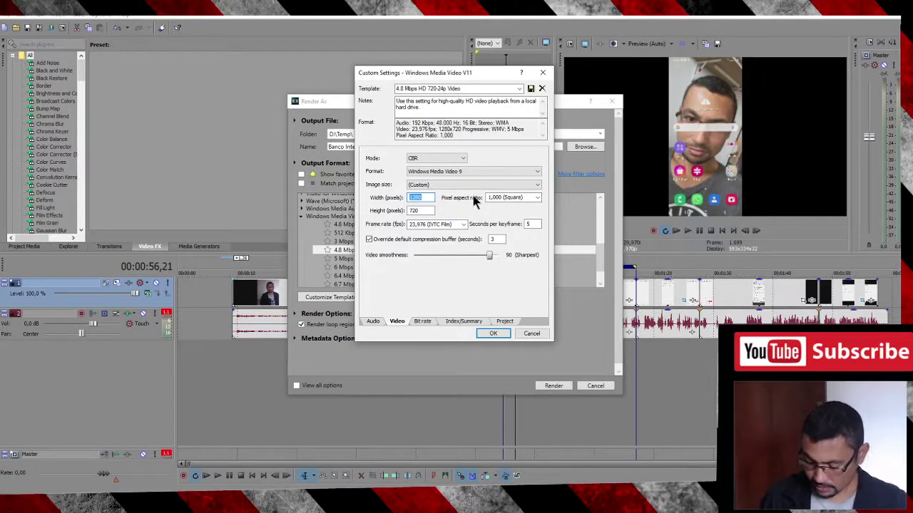
{"action": "type", "text": "15"}
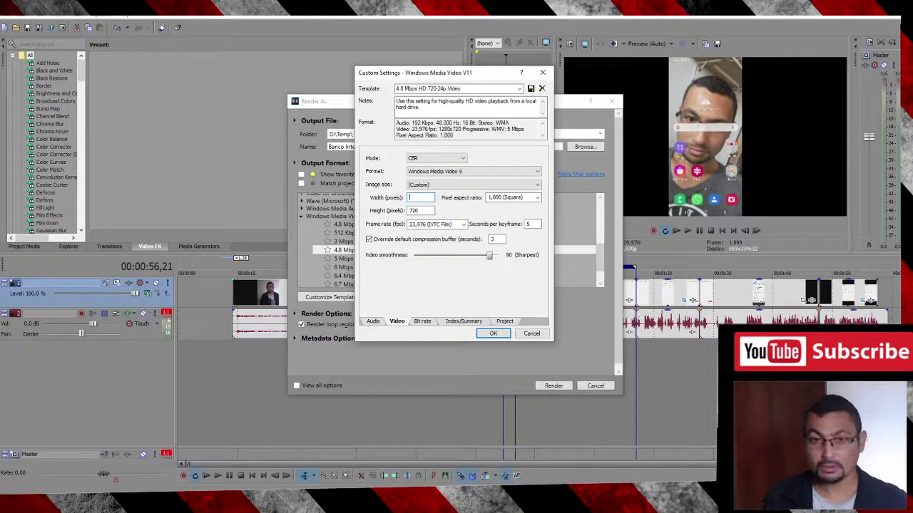
{"action": "key", "text": "BackSpace"}
{"action": "key", "text": "BackSpace"}
{"action": "type", "text": "20"}
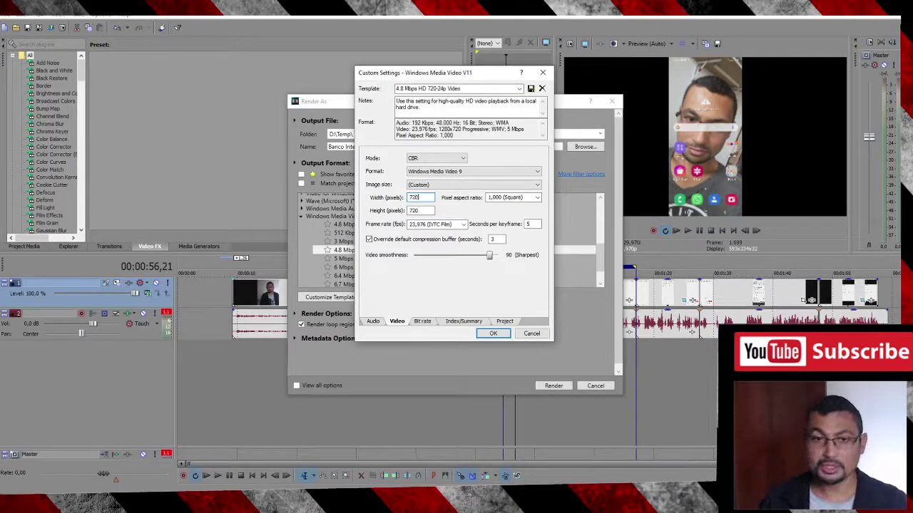
{"action": "double_click", "coordinate": [416, 211]}
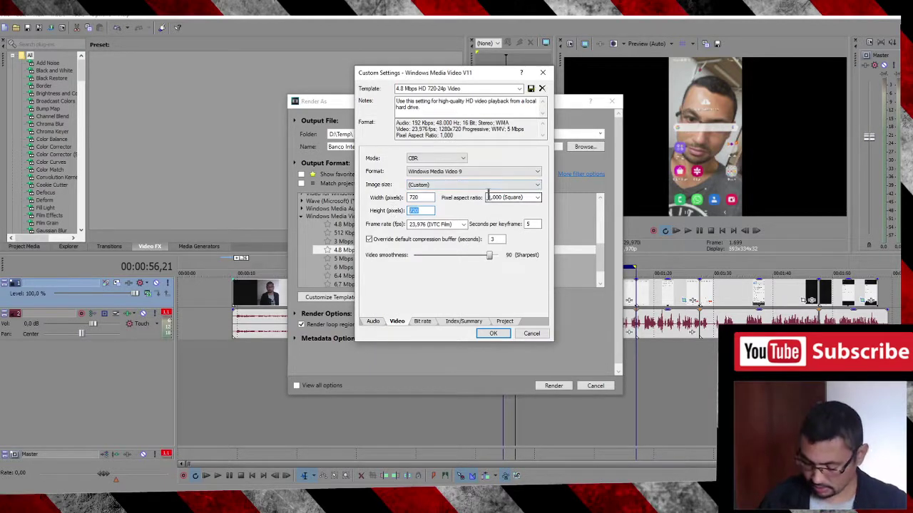
{"action": "type", "text": "1560"}
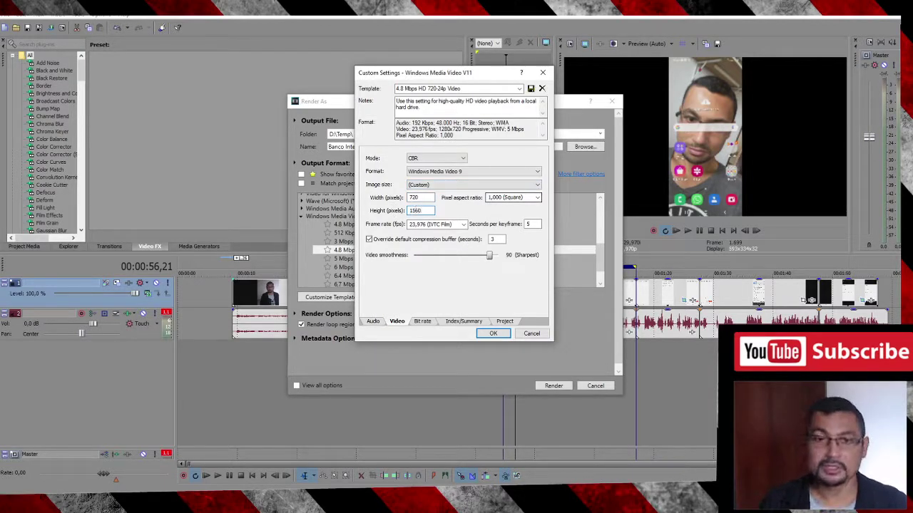
Keep the custom settings and name the output file test123.wmv in D:\Temp.
{"action": "left_click", "coordinate": [492, 331]}
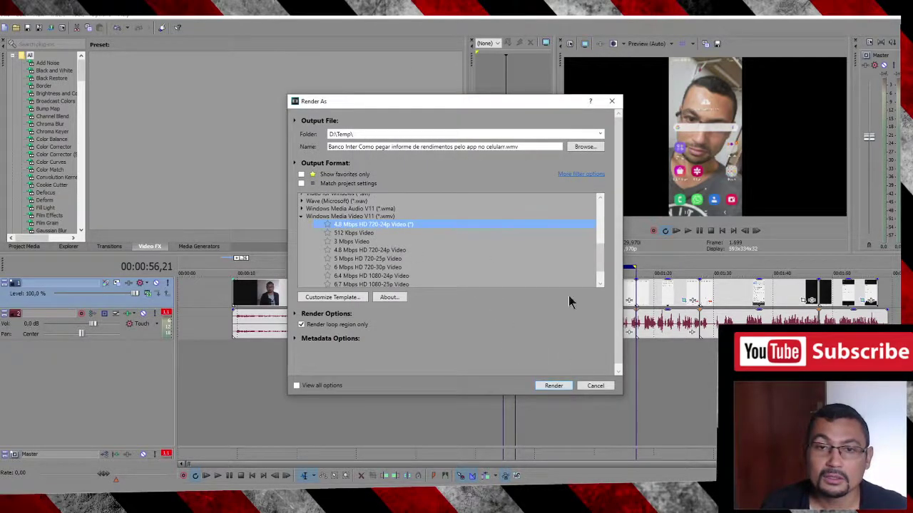
{"action": "left_click", "coordinate": [581, 147]}
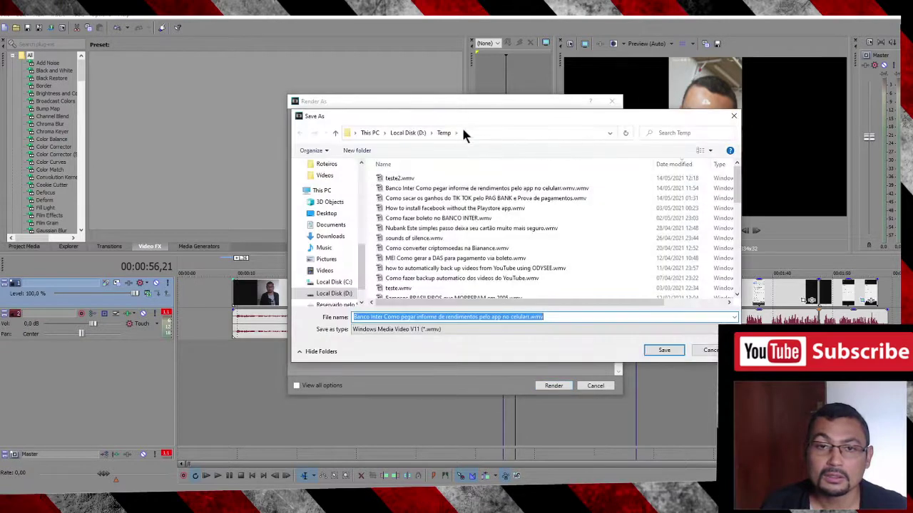
{"action": "left_click_drag", "start_coordinate": [485, 123], "coordinate": [360, 57]}
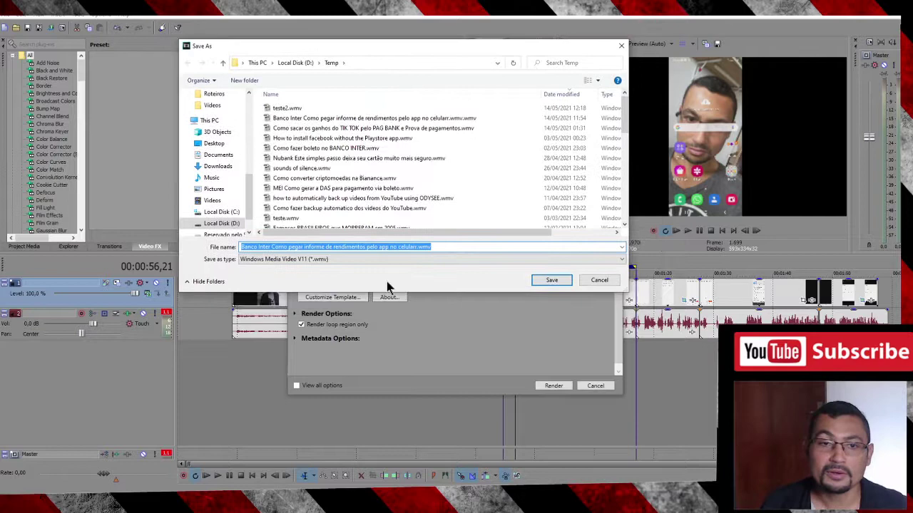
{"action": "left_click_drag", "start_coordinate": [441, 247], "coordinate": [241, 247]}
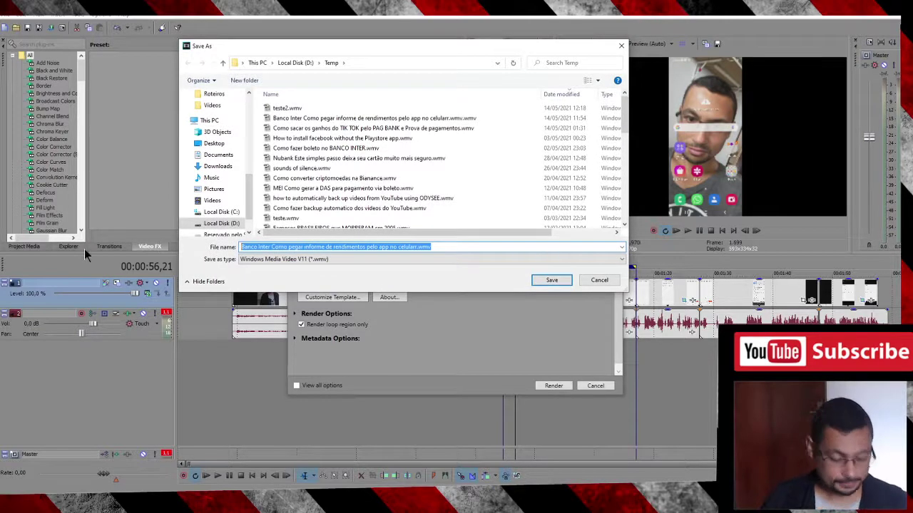
{"action": "type", "text": "test"}
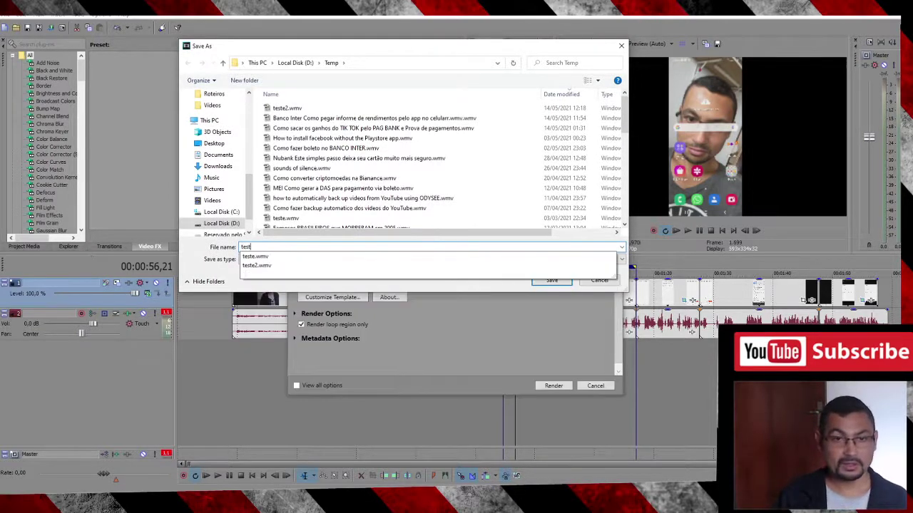
{"action": "type", "text": "123"}
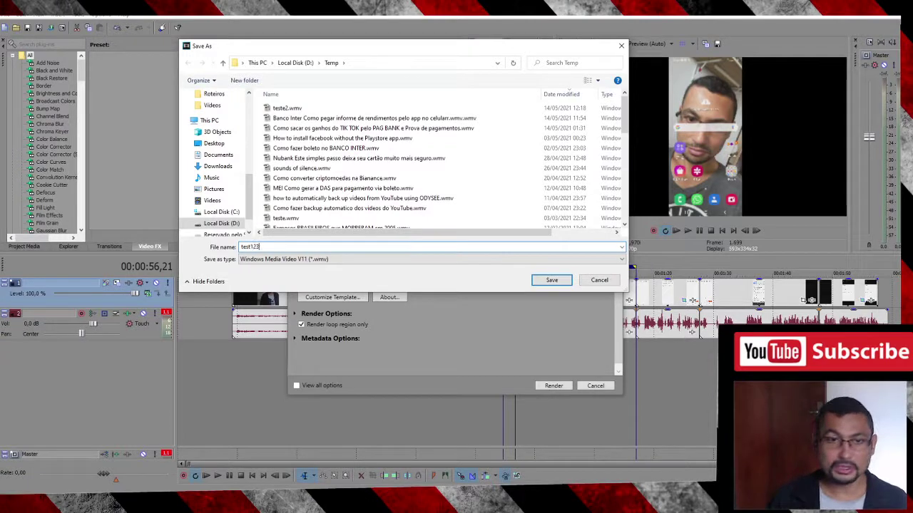
{"action": "left_click", "coordinate": [553, 280]}
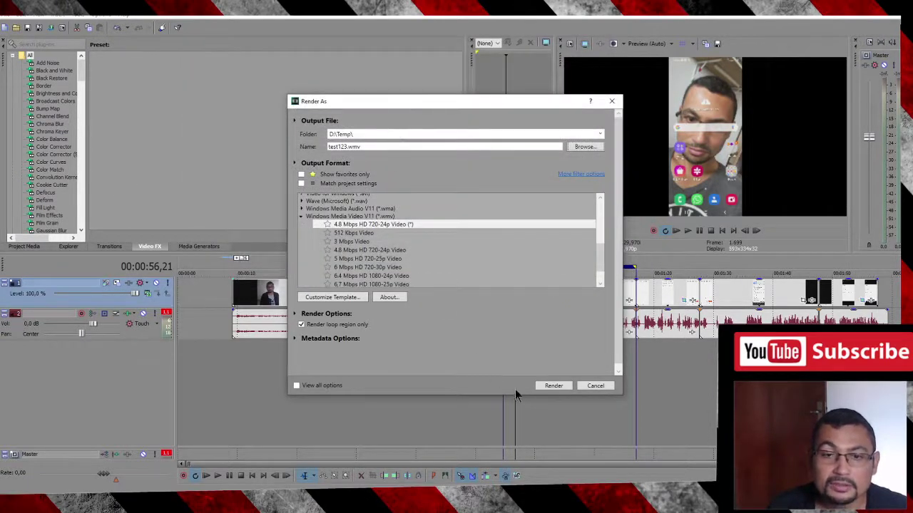
Render test123.wmv, then open the D:\Temp folder containing it.
{"action": "left_click", "coordinate": [553, 386]}
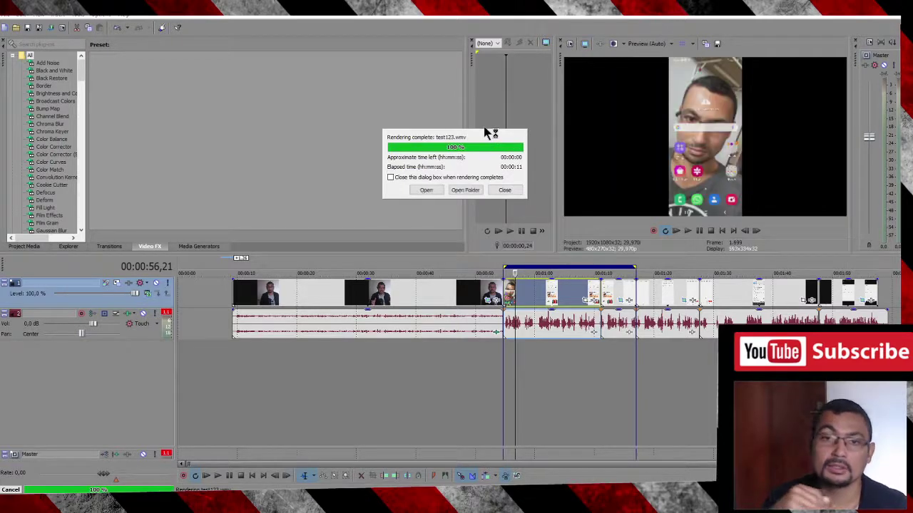
{"action": "left_click", "coordinate": [458, 190]}
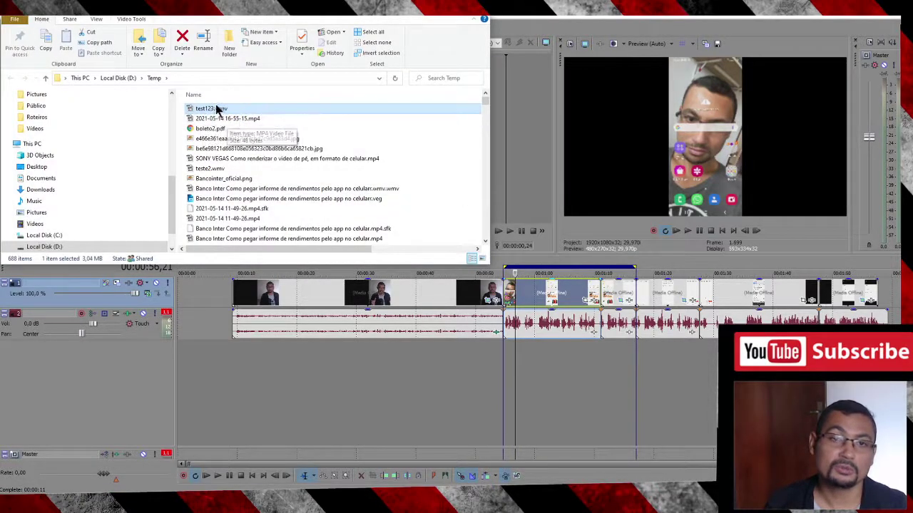
Play test123.wmv from the Temp folder in Media Player Classic.
{"action": "double_click", "coordinate": [213, 111]}
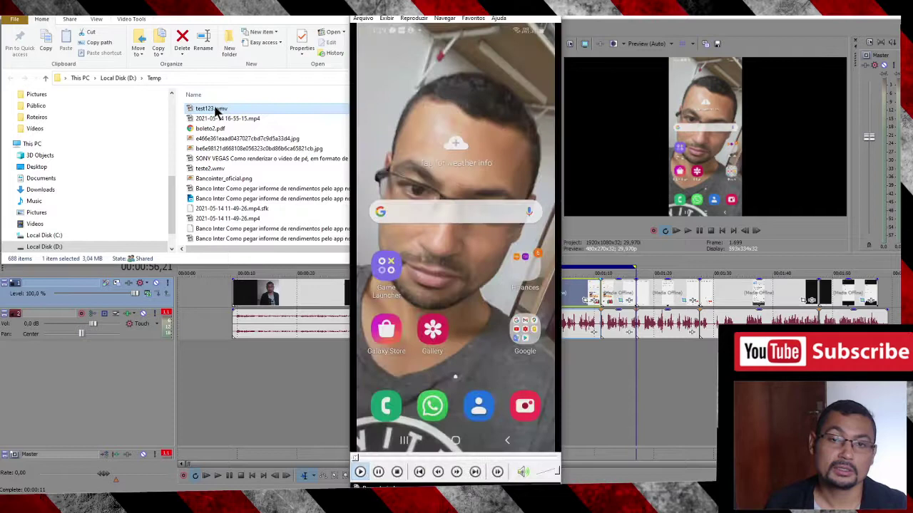